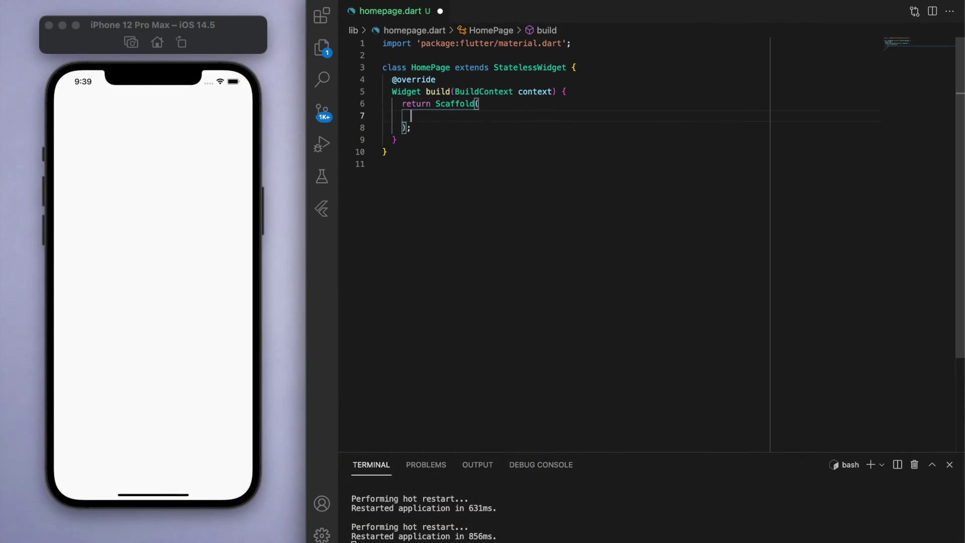
text(body: Center(),)
key(Return)
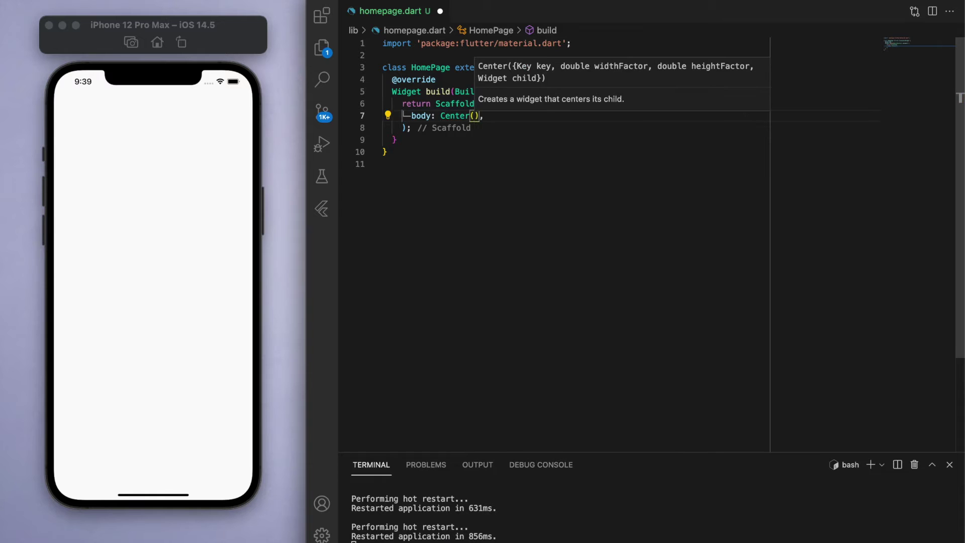
text(child: ,Container(),)
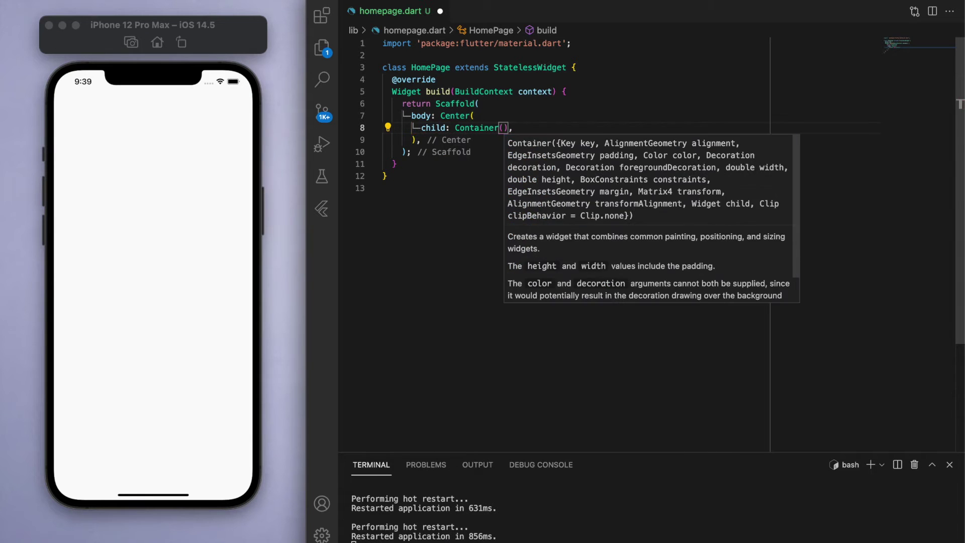
Give the Scaffold a Center body holding a 300×300 Colors.deepPurple Container, then save to hot reload.
key(Return)
text(height: 30,0)
key(Return)
text(width: 30,)
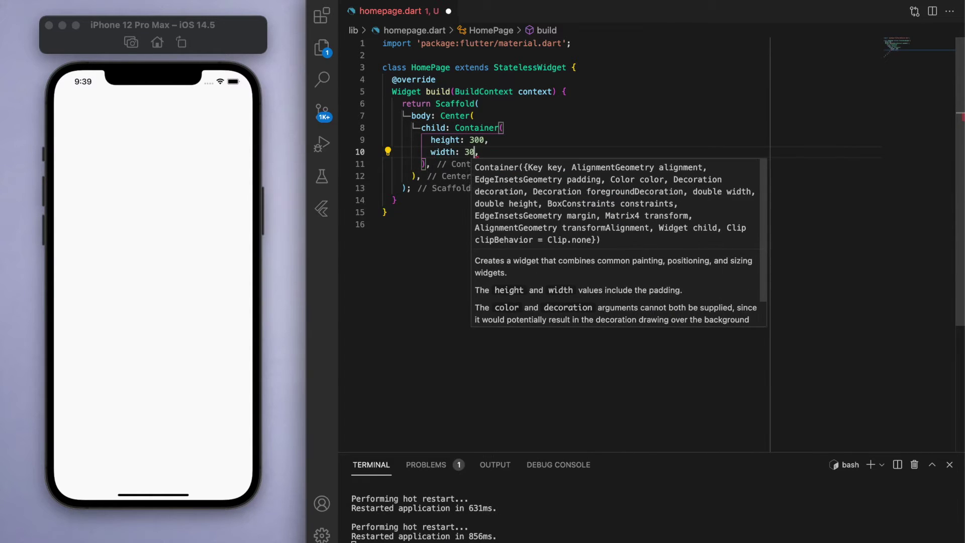
text(0)
key(Return)
text(color: Colors.,)
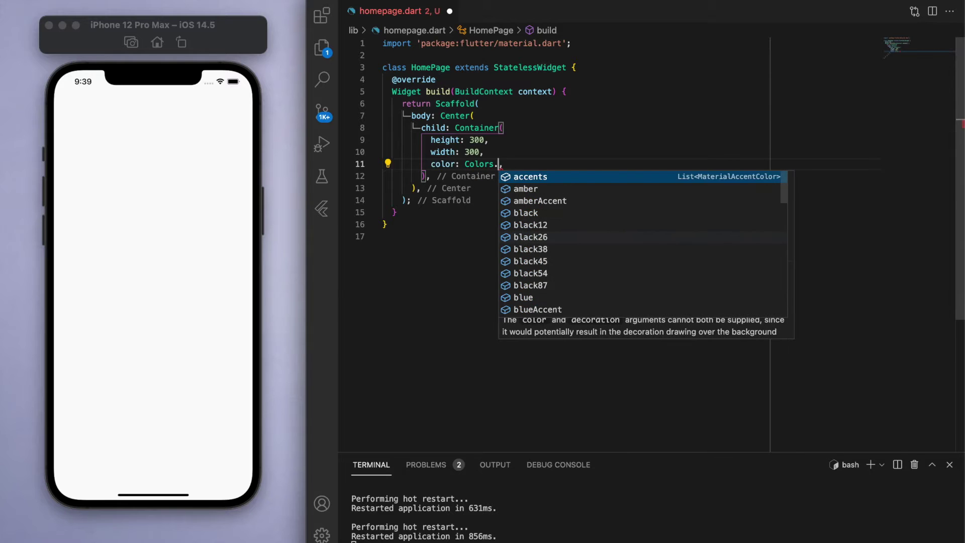
text(deep)
key(Down)
key(Down)
key(Return)
key(super+s)
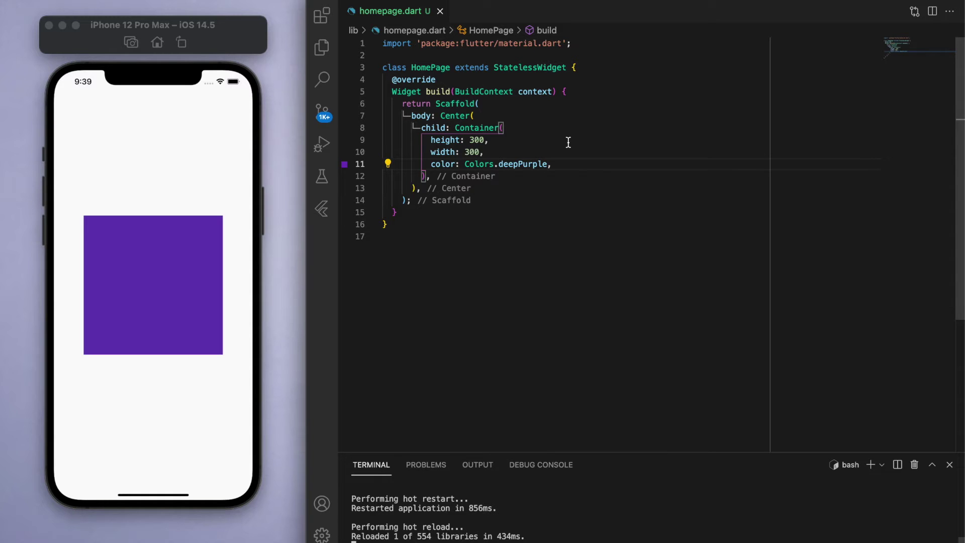
click(476, 128)
Wrap the Container in ClipRRect with borderRadius BorderRadius.circular(10) and save.
click(387, 127)
click(426, 144)
text(Cl)
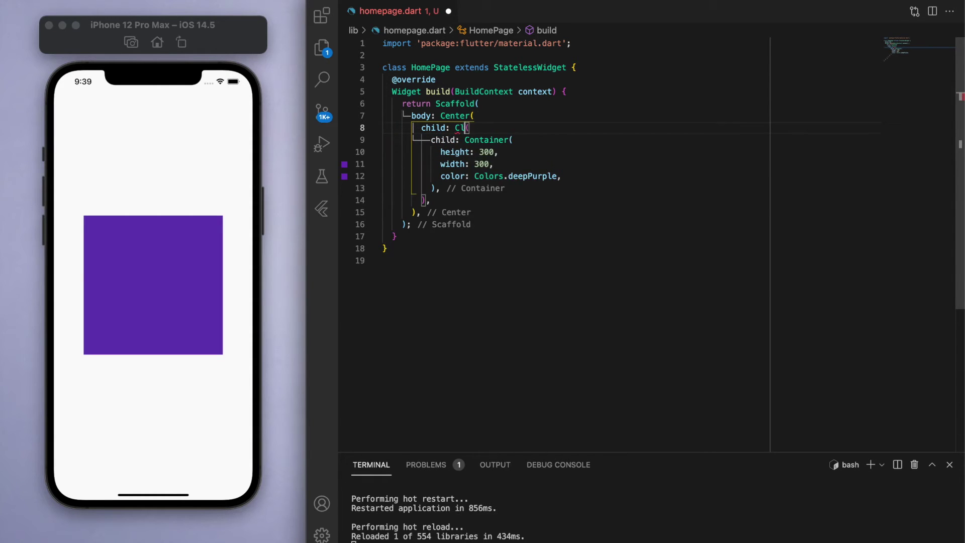
text(ipRR)
key(Return)
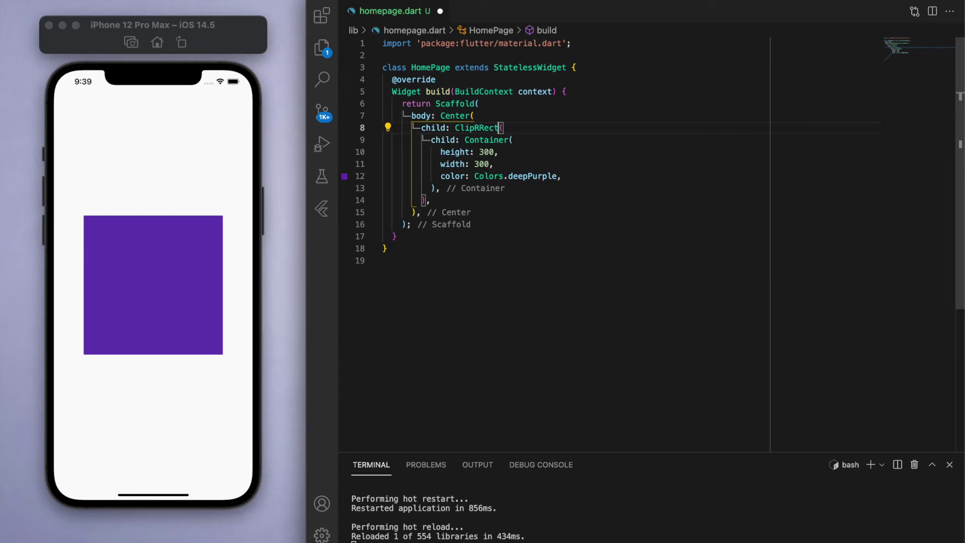
key(Return)
text(bo)
key(Return)
text(Border)
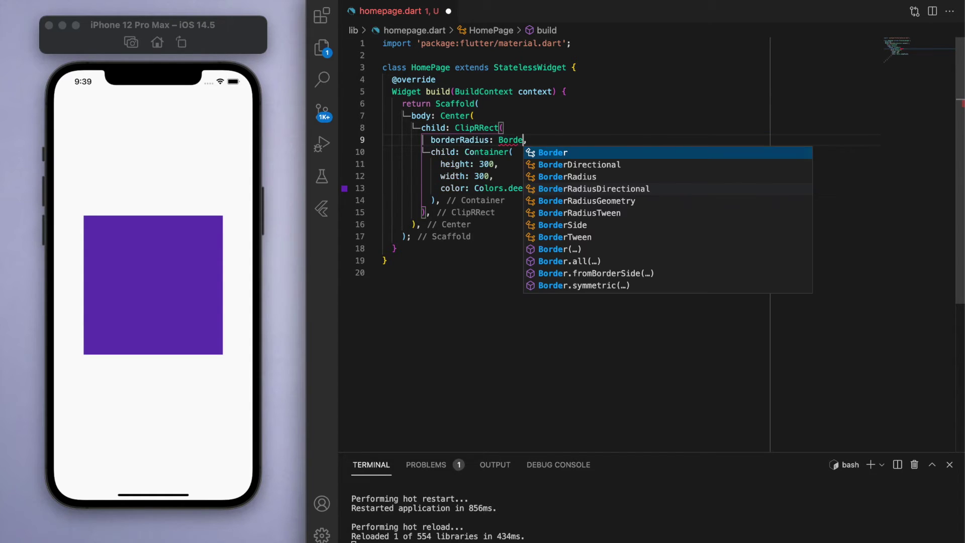
text(Ra)
key(Down)
key(Down)
key(Down)
key(Down)
key(Down)
key(Return)
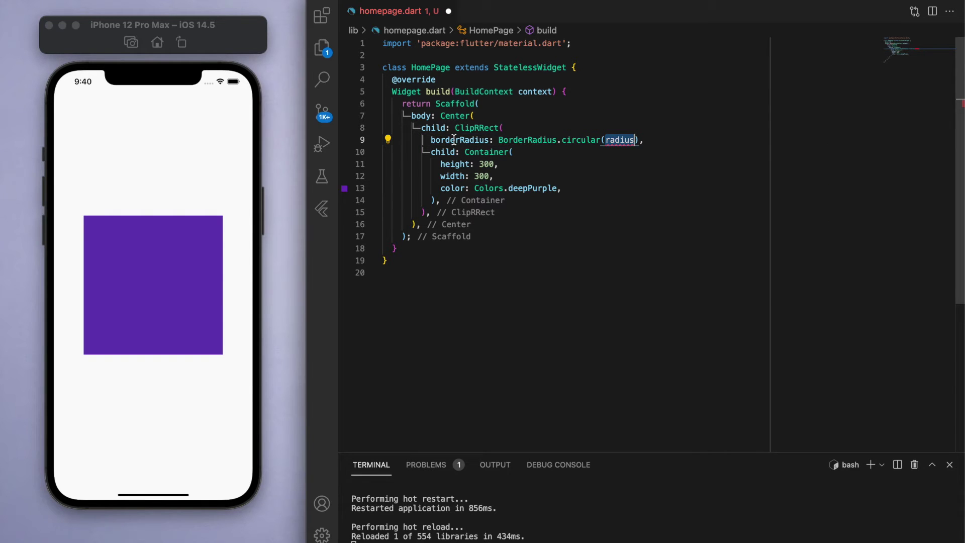
mouse_move(459, 140)
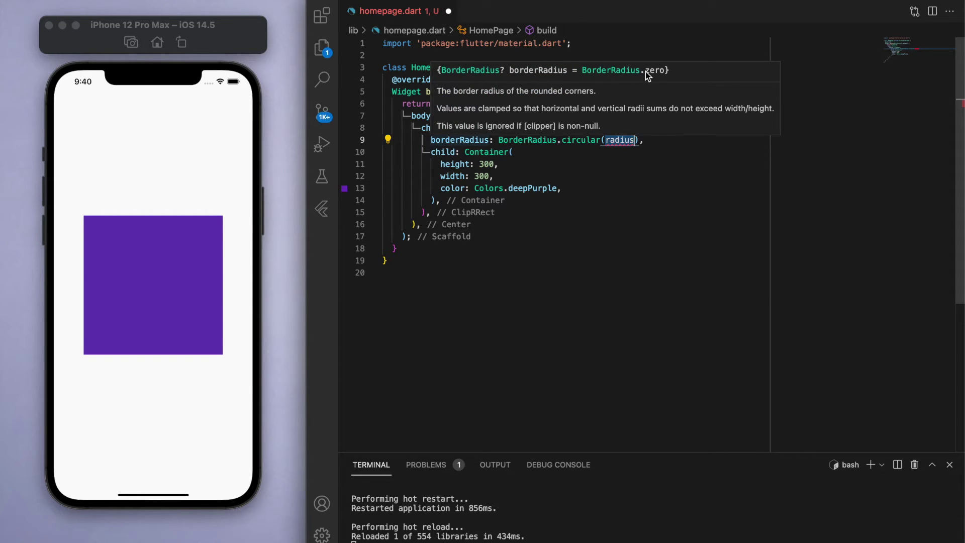
text(10)
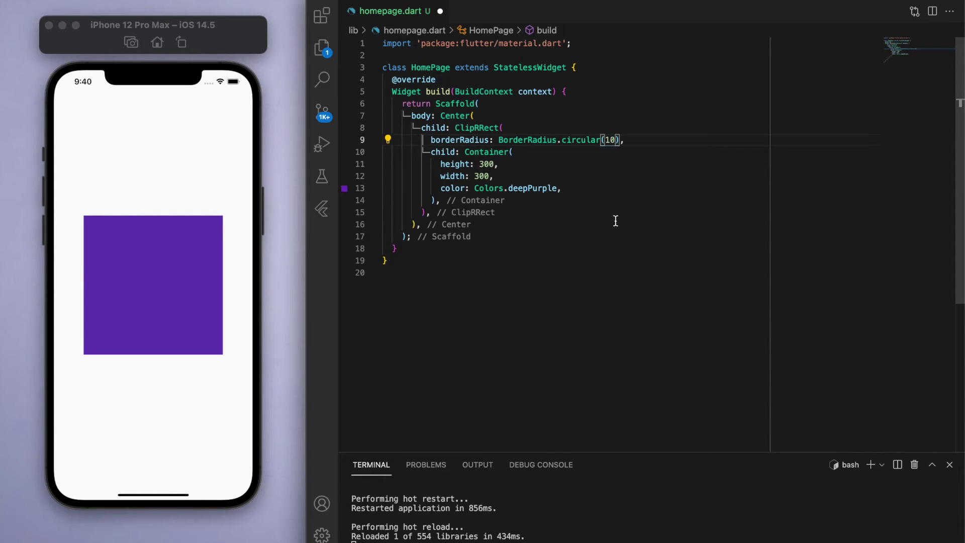
key(ctrl+s)
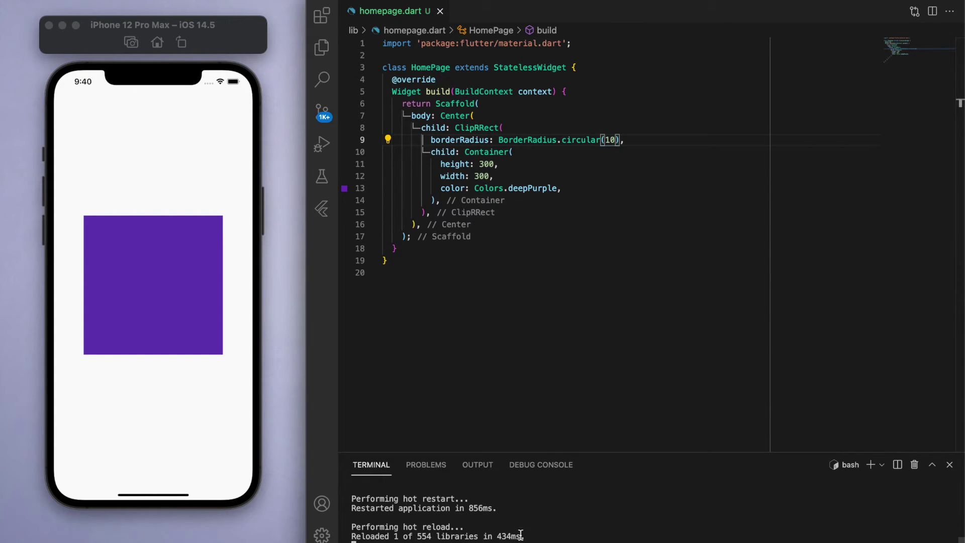
Change the corner radius from 10 to 30, then to 50, and hot reload.
key(cmd+s)
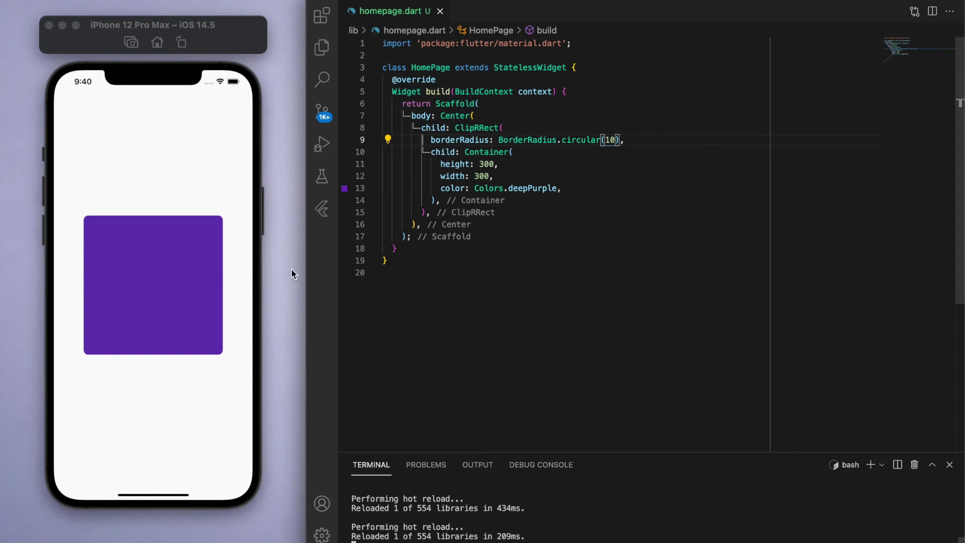
double_click(608, 141)
text(30)
double_click(608, 140)
text(50)
key(ctrl+s)
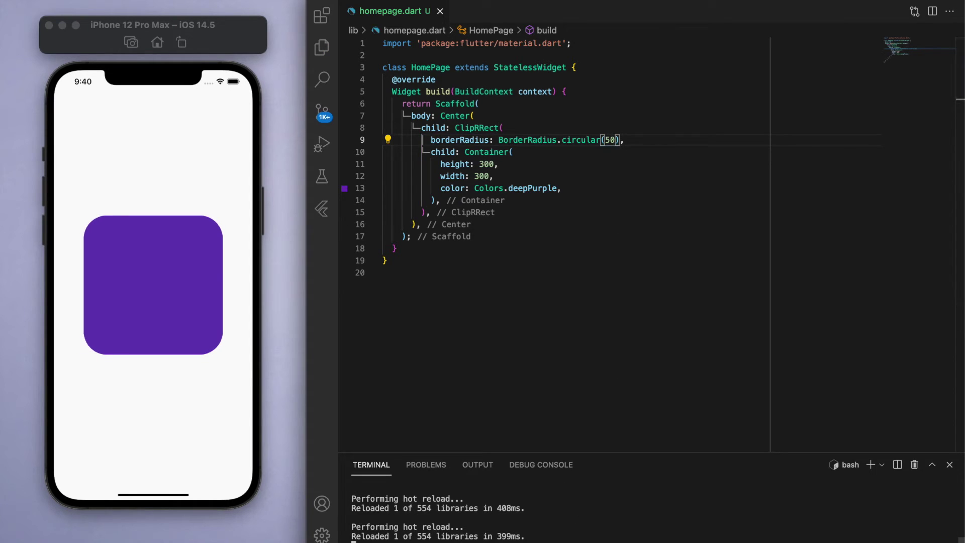
Try a corner radius of 500, then return it to 50 and save.
click(661, 176)
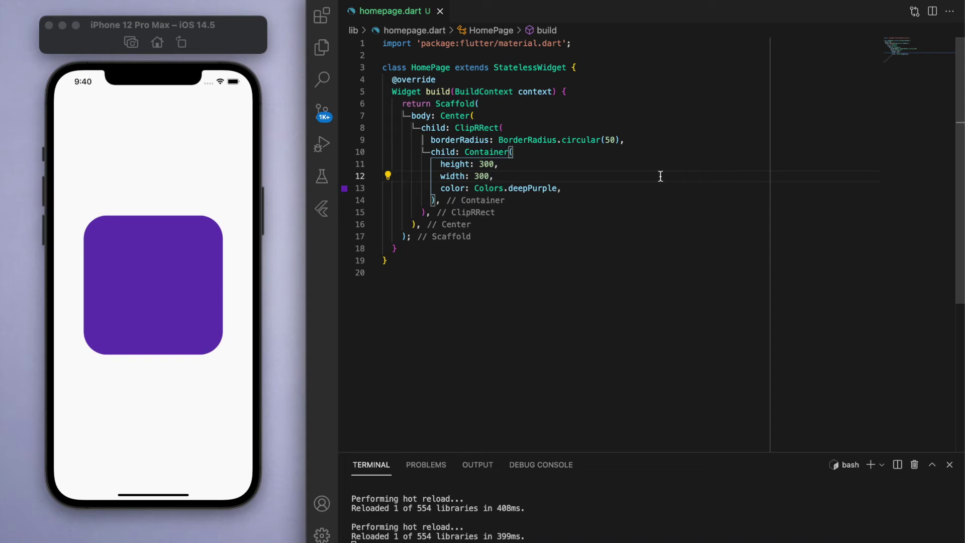
click(613, 141)
text(0)
key(ctrl+s)
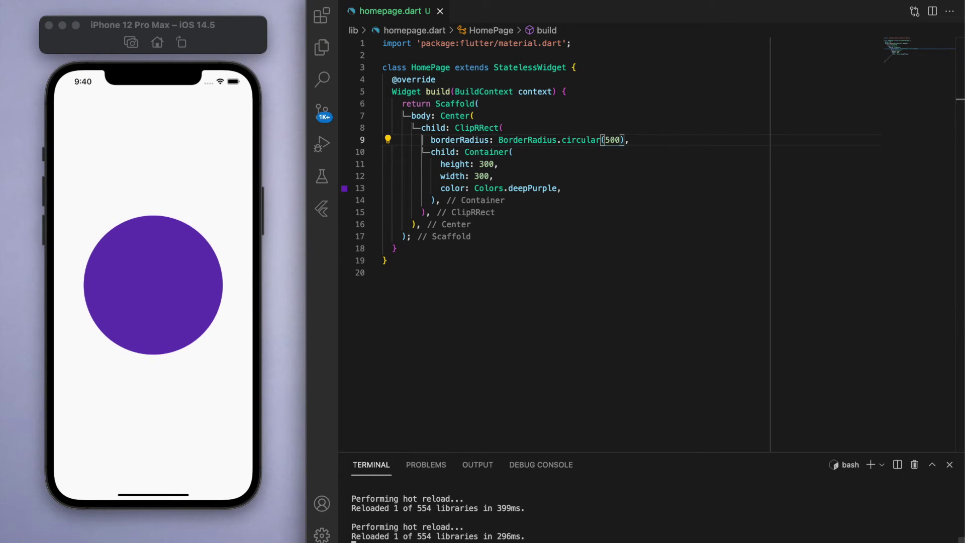
click(613, 140)
key(BackSpace)
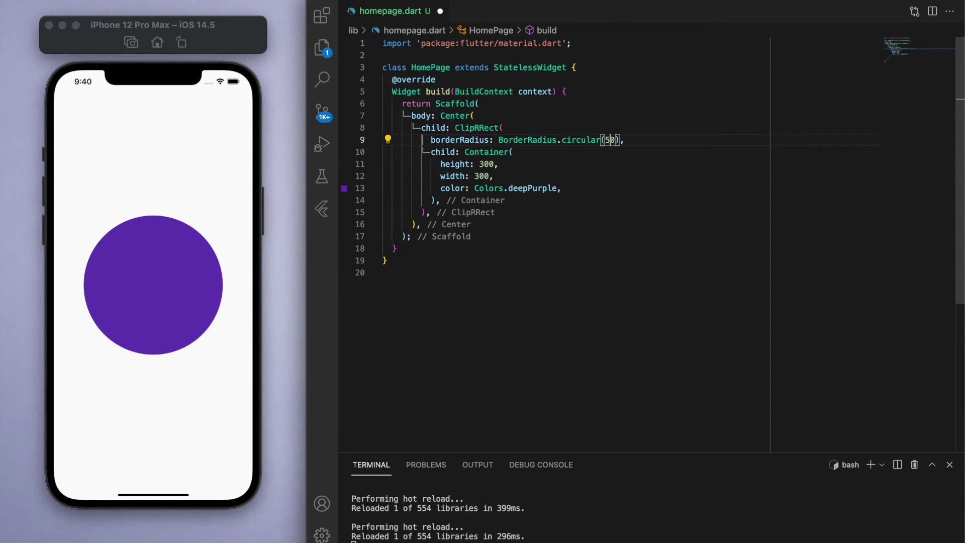
key(ctrl+s)
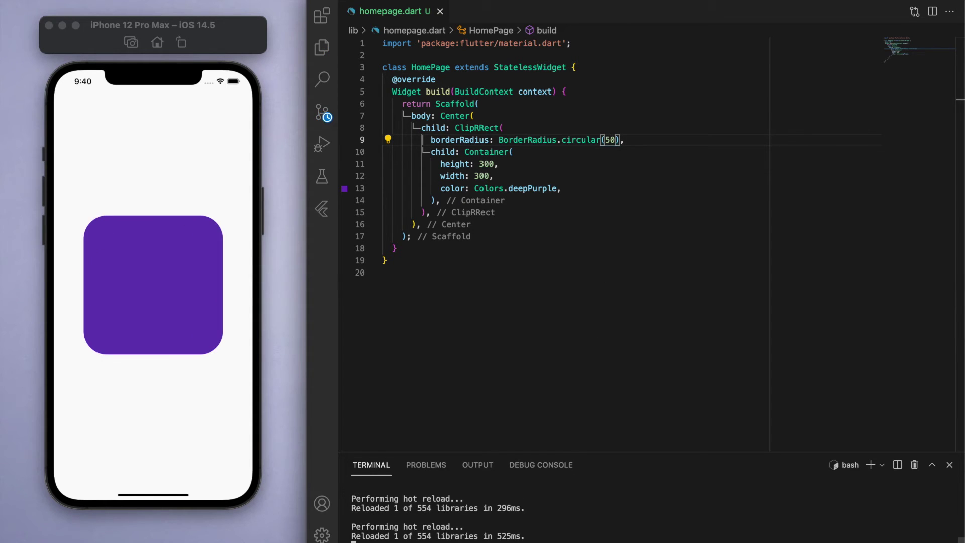
Remove the ClipRRect wrapper from the purple Container using a code action.
click(618, 192)
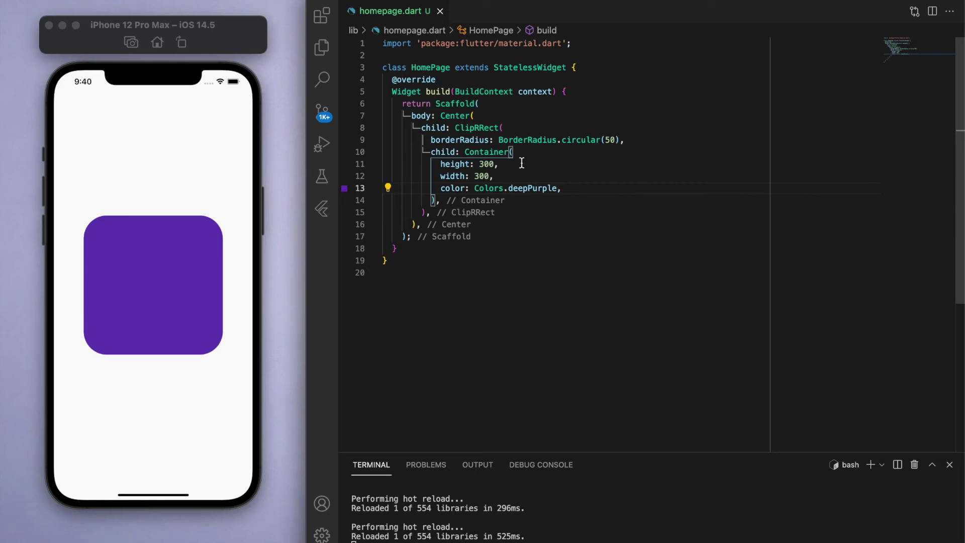
click(491, 153)
click(482, 128)
key(super+period)
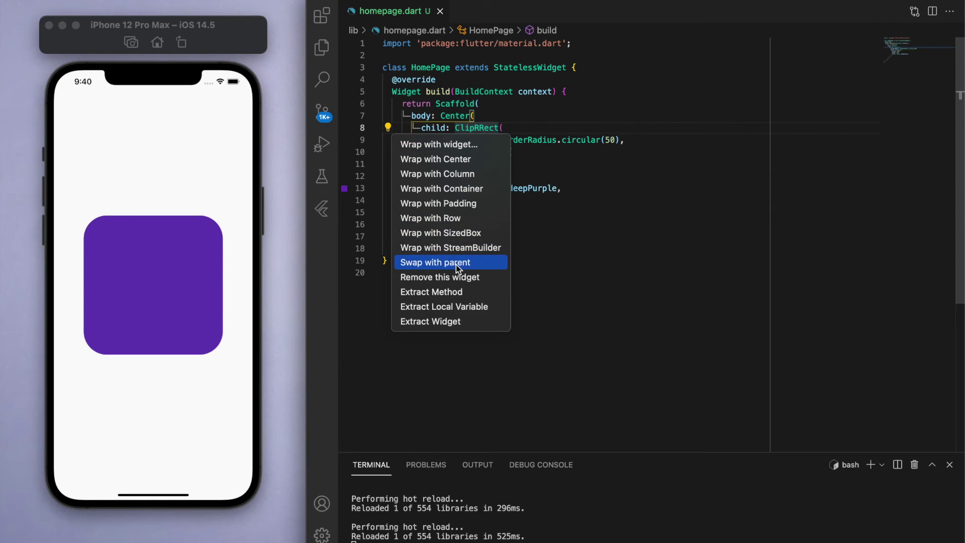
click(468, 275)
Add decoration: BoxDecoration(borderRadius: BorderRadius.circular(10)) to the Container.
click(555, 163)
key(Return)
text(deco)
key(Return)
text(Box,)
key(Return)
text((),)
key(Return)
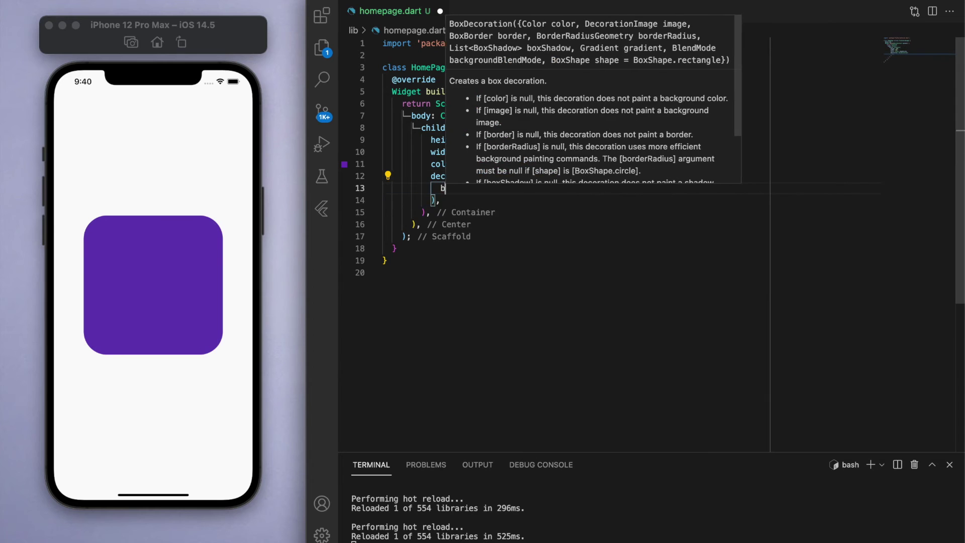
text(bor)
key(Return)
text(Bord)
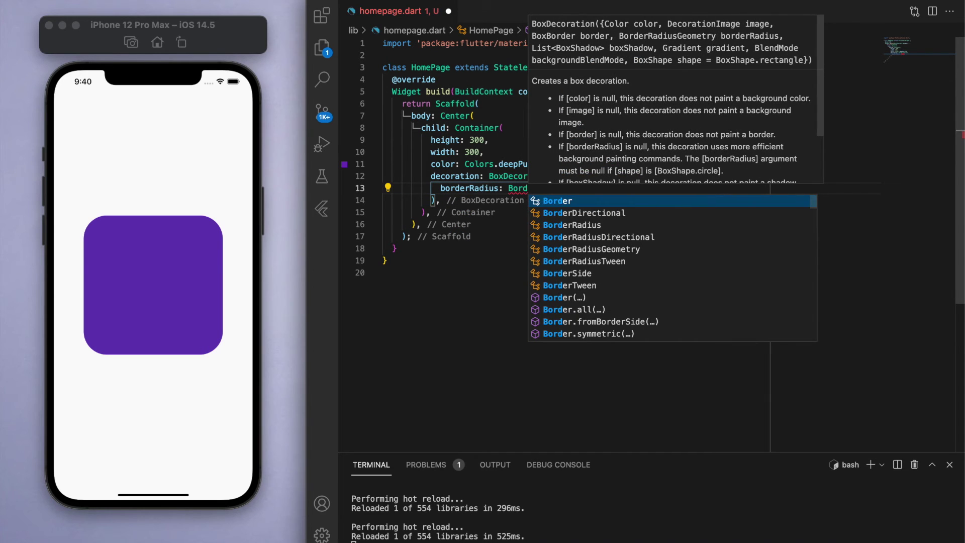
key(Down)
key(Down)
key(Return)
text(.)
key(Down)
key(Down)
key(Return)
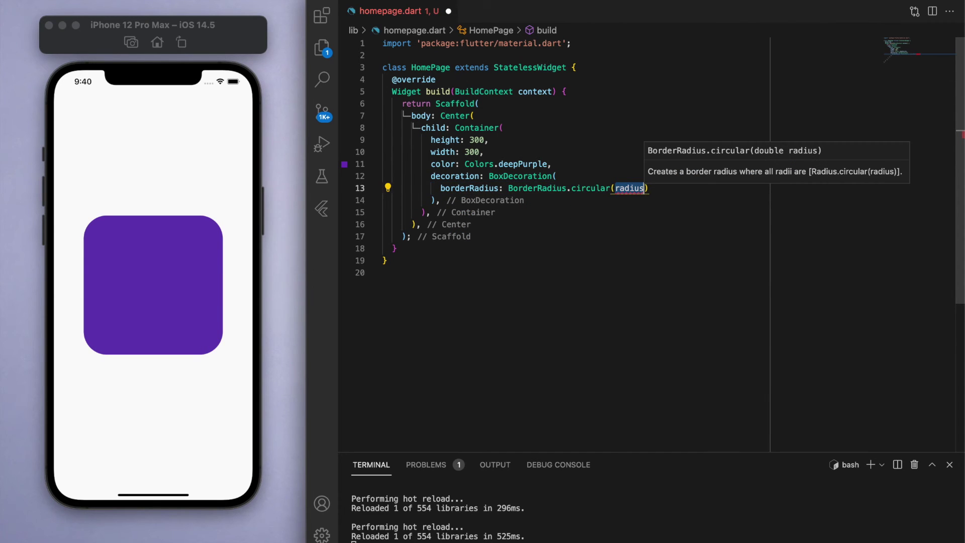
text(10)
key(Tab)
text(,)
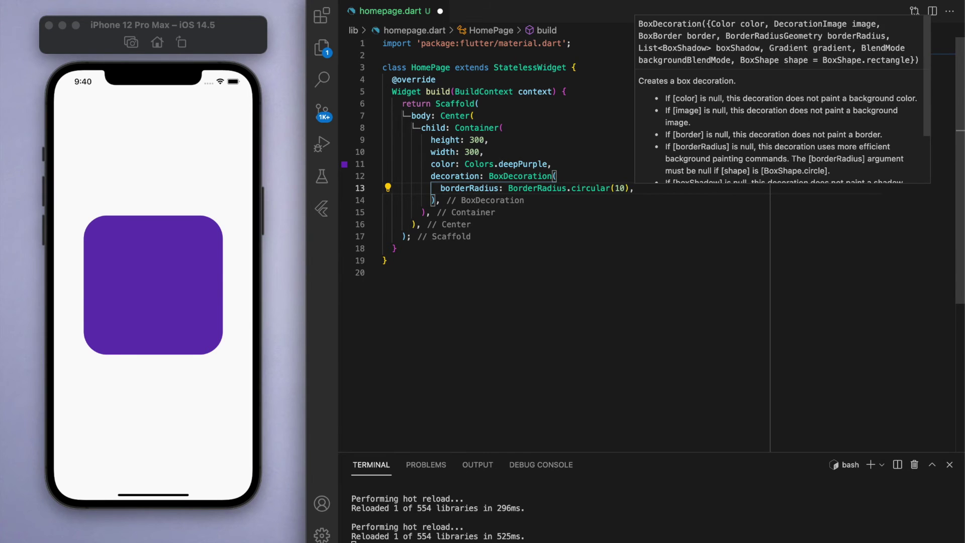
Move the color line into the BoxDecoration and hot reload.
click(559, 164)
key(super+shift+k)
click(645, 176)
key(super+z)
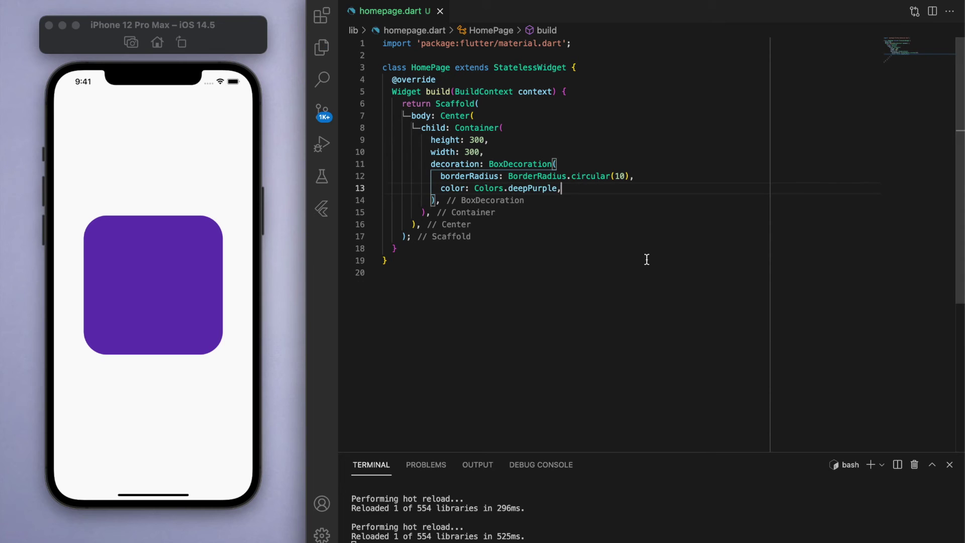
key(super+s)
text(50)
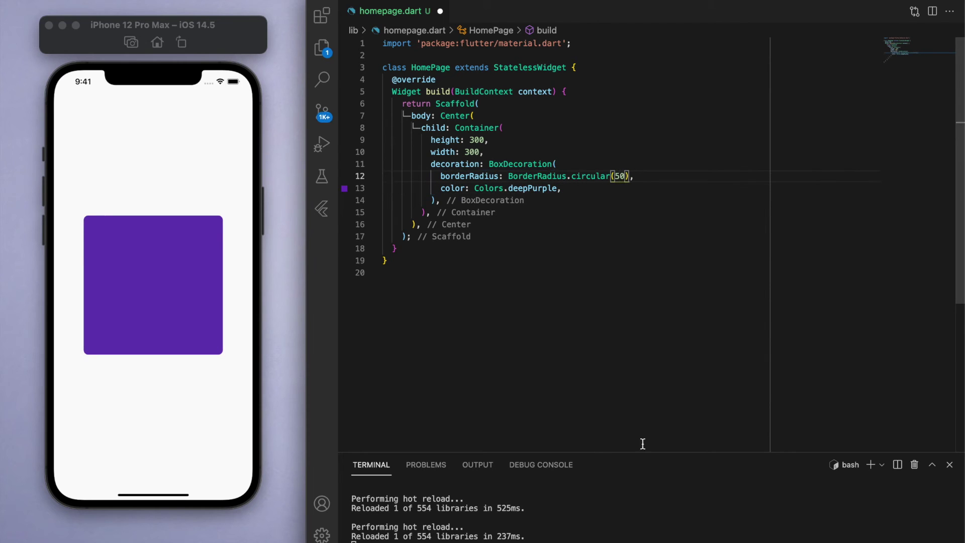
key(super+s)
Undo the BoxDecoration edits to head back toward the ClipRRect version.
click(585, 189)
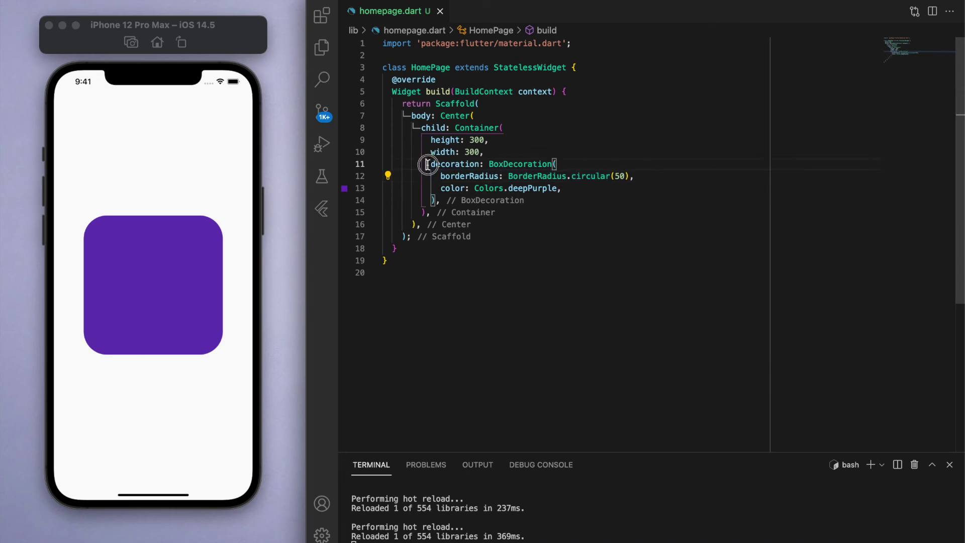
key(BackSpace)
text(1)
key(super+z)
key(super+z)
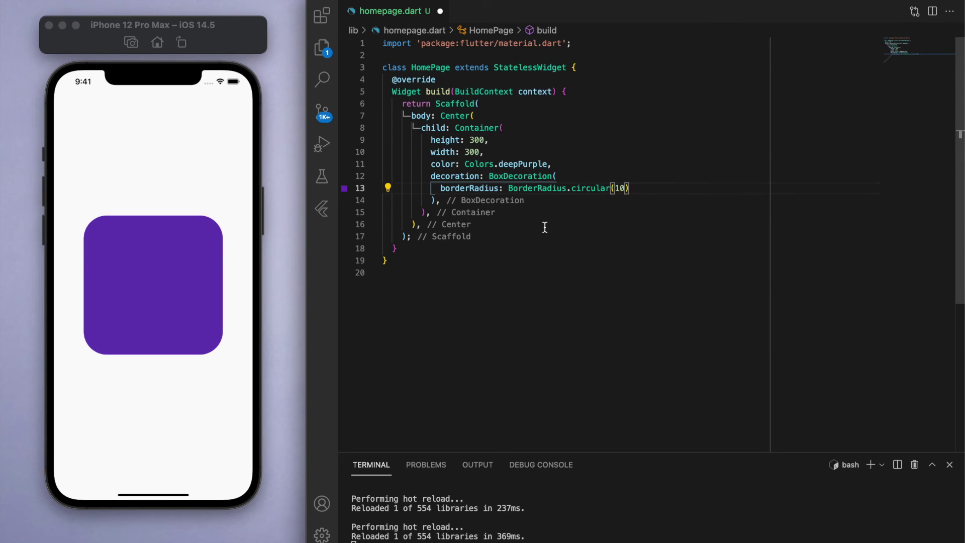
key(super+z)
Undo until ClipRRect with BorderRadius.circular(50) wraps the Container again.
key(super+z)
key(super+z)
key(super+z)
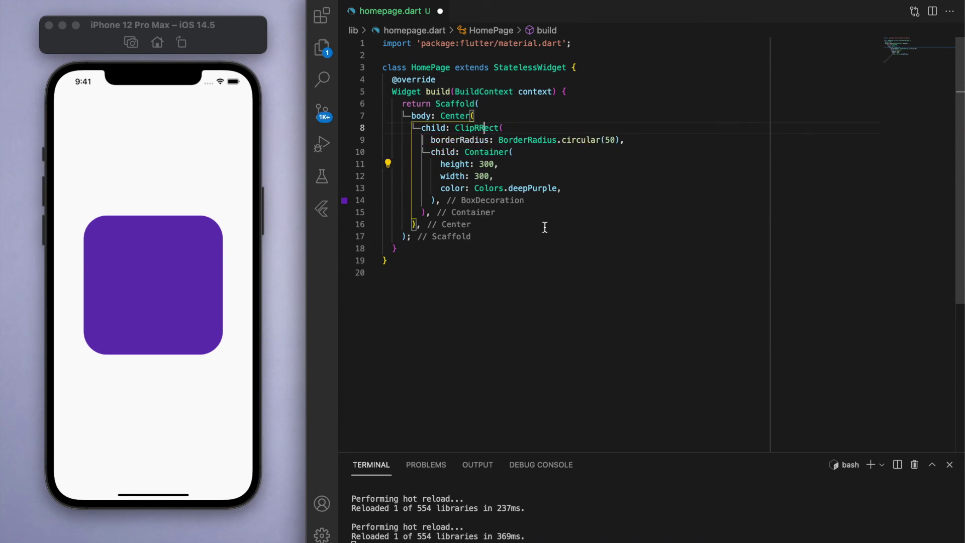
key(super+z)
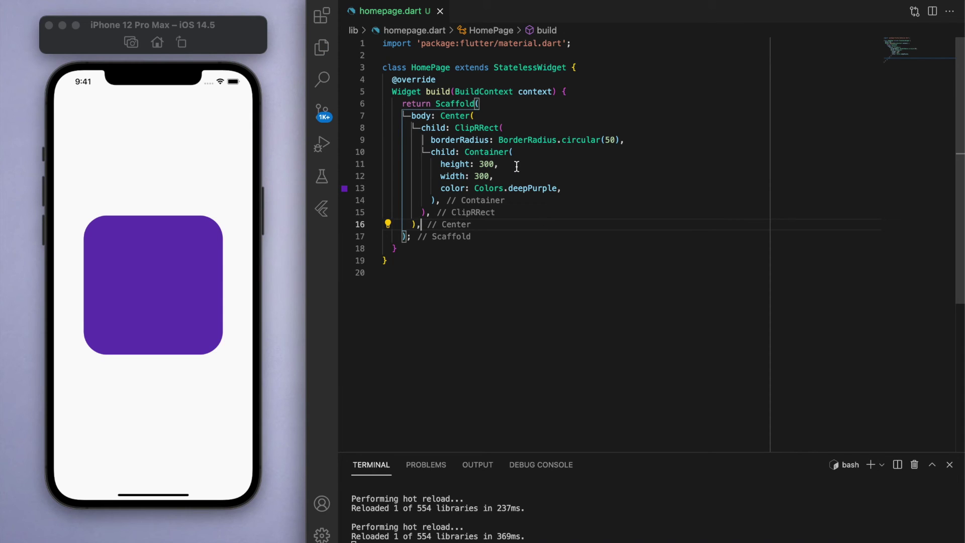
click(560, 235)
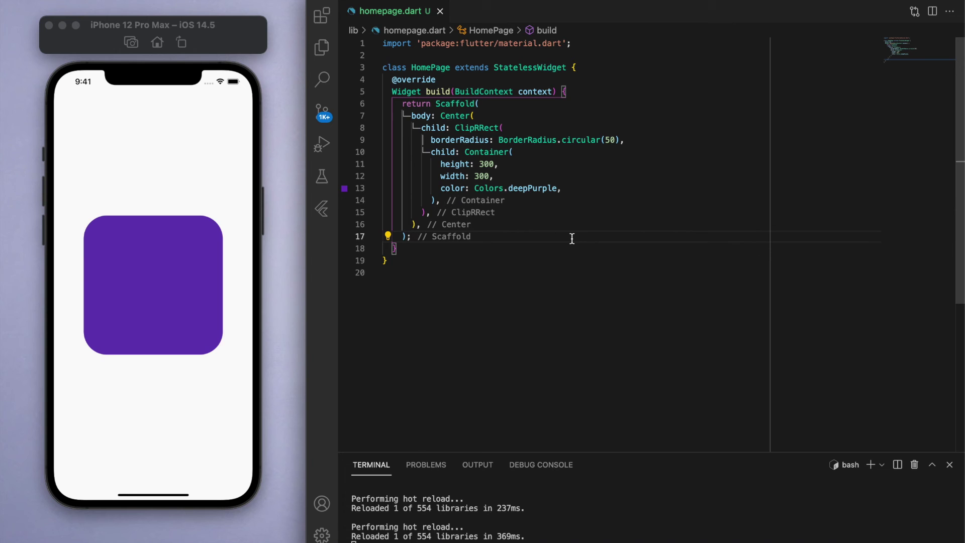